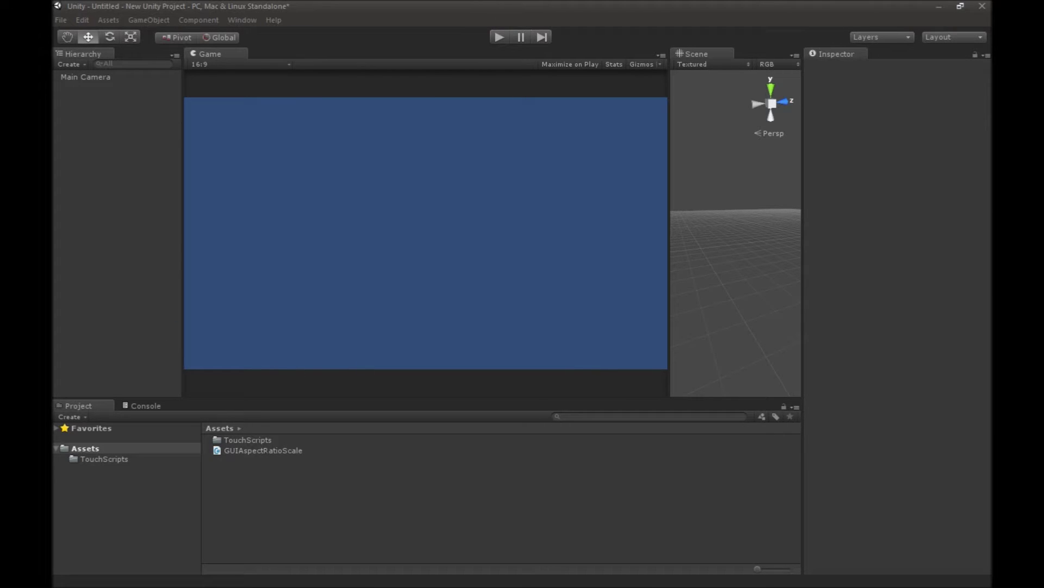
In Firefox's Unity 3D Tutorials page, open 'How to Make your GUI Scale to the Right Size on Every Screen'.
{"action": "key", "text": "alt+Tab"}
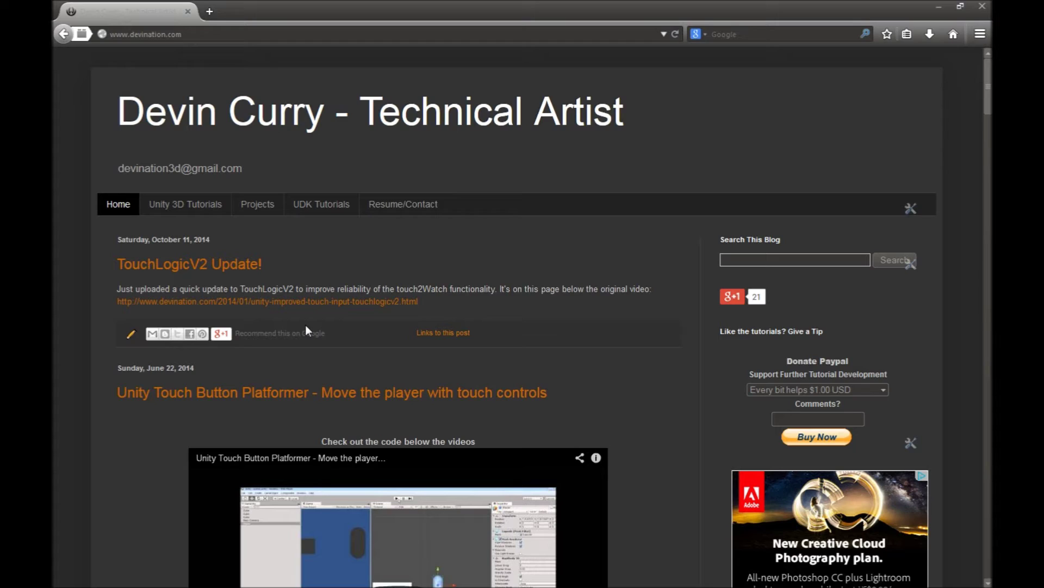
{"action": "left_click", "coordinate": [205, 211]}
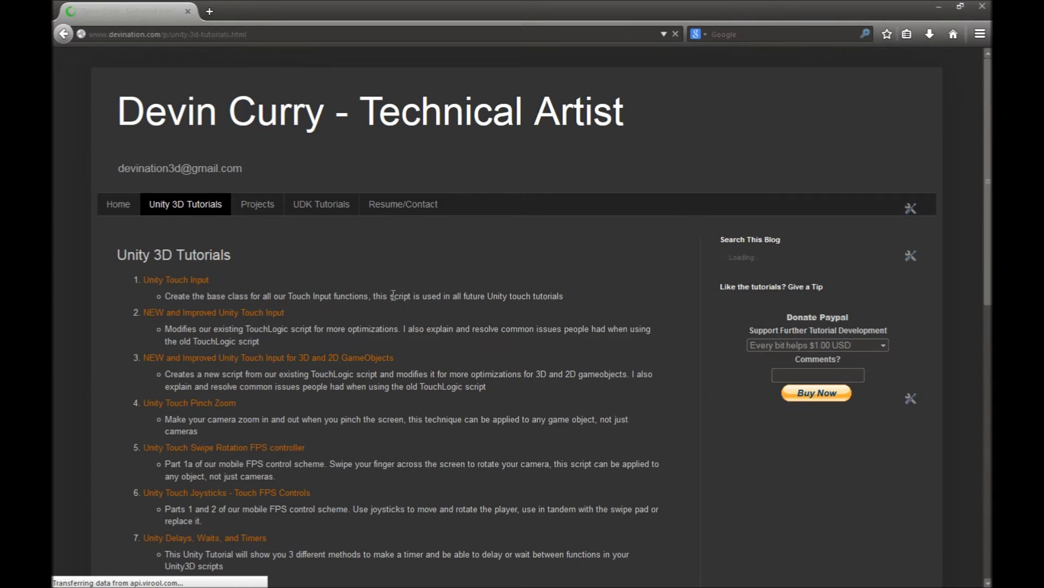
{"action": "scroll", "coordinate": [396, 351], "scroll_direction": "down", "scroll_amount": 5}
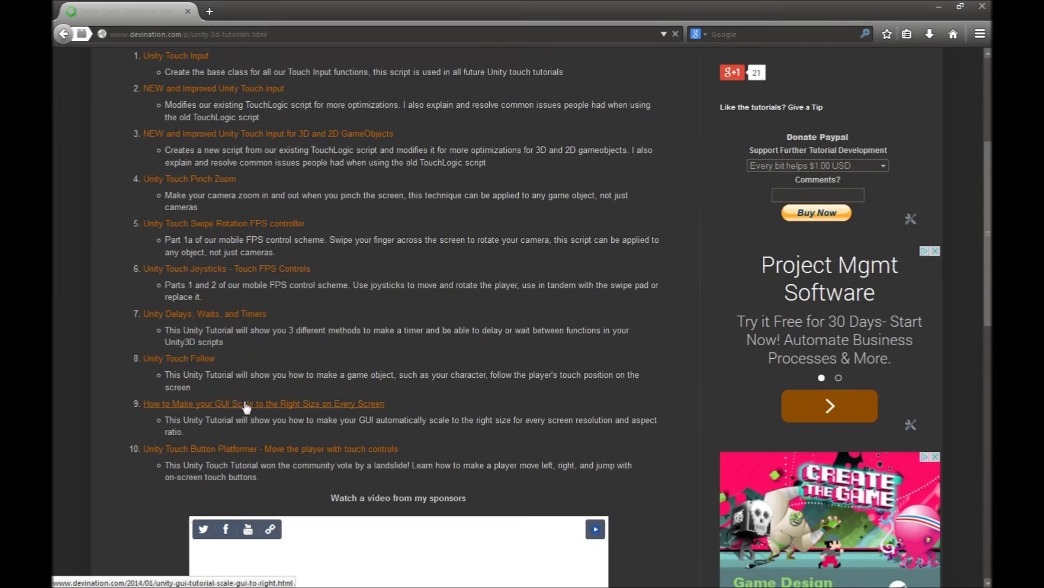
{"action": "left_click", "coordinate": [246, 404]}
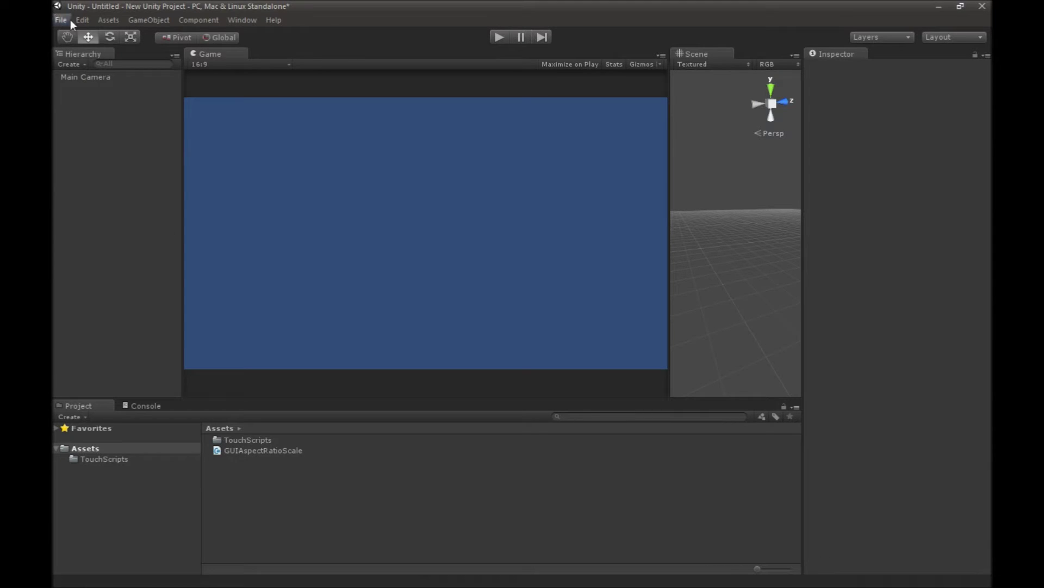
Add a GUI Text object to the scene and set its Position X to 0.46.
{"action": "left_click", "coordinate": [70, 64]}
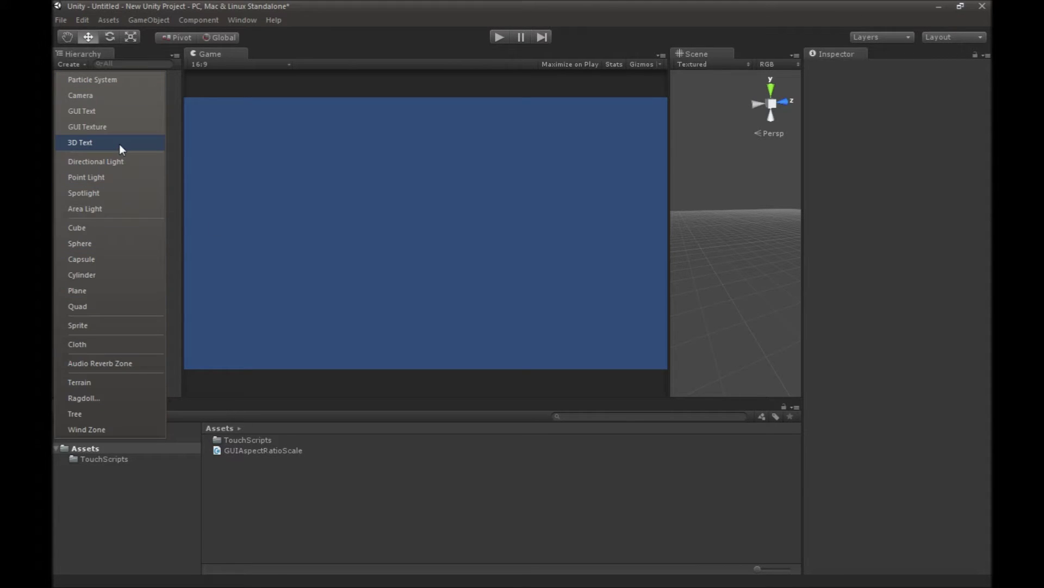
{"action": "left_click", "coordinate": [111, 111]}
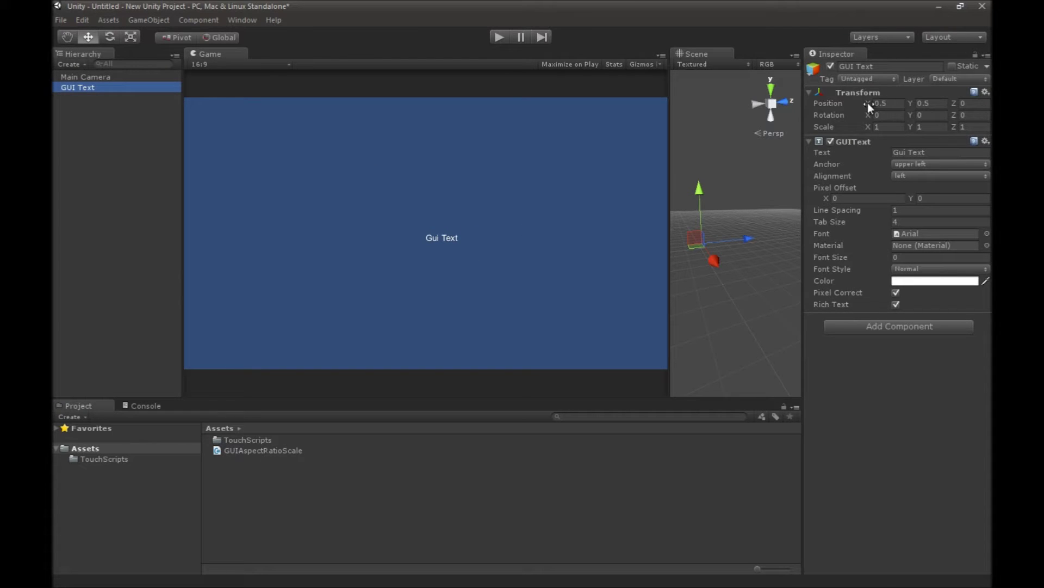
{"action": "left_click_drag", "start_coordinate": [867, 103], "coordinate": [899, 103]}
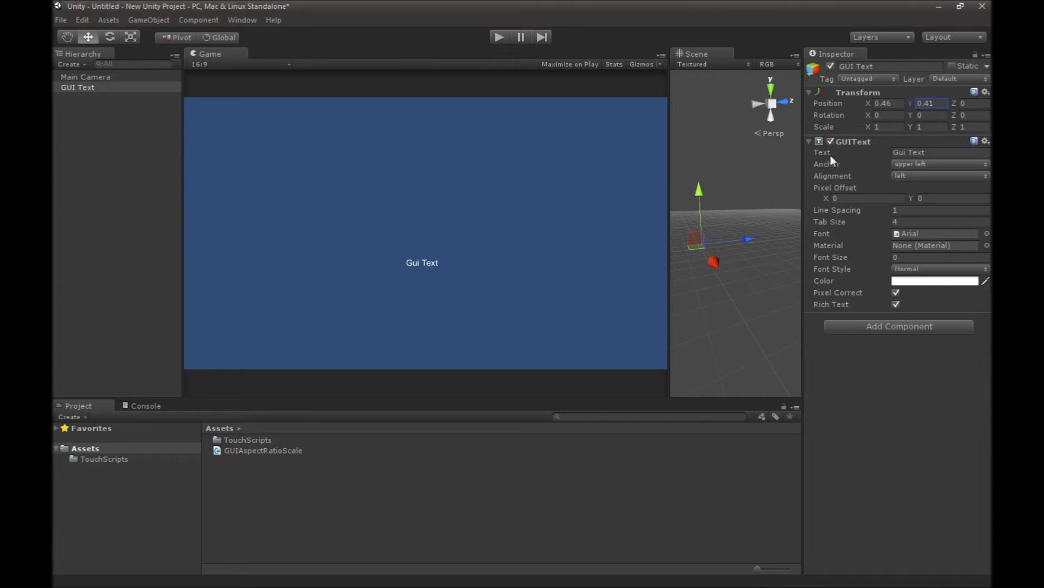
Adjust the GUI Text's Scale X, then set it to 1.
{"action": "left_click", "coordinate": [884, 127]}
{"action": "mouse_move", "coordinate": [878, 126]}
{"action": "left_mouse_down"}
{"action": "mouse_move", "coordinate": [887, 128]}
{"action": "mouse_move", "coordinate": [863, 133]}
{"action": "left_mouse_up"}
{"action": "left_click", "coordinate": [887, 127]}
{"action": "type", "text": "1"}
Turn off Pixel Correct and anchor the Gui Text at middle center.
{"action": "left_click", "coordinate": [896, 293]}
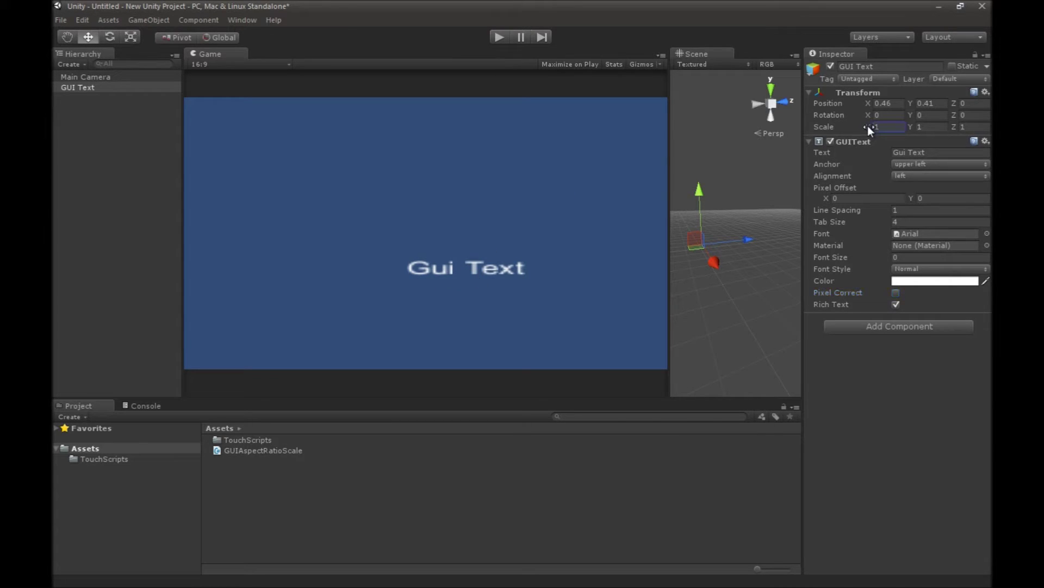
{"action": "left_click_drag", "start_coordinate": [867, 125], "coordinate": [894, 95]}
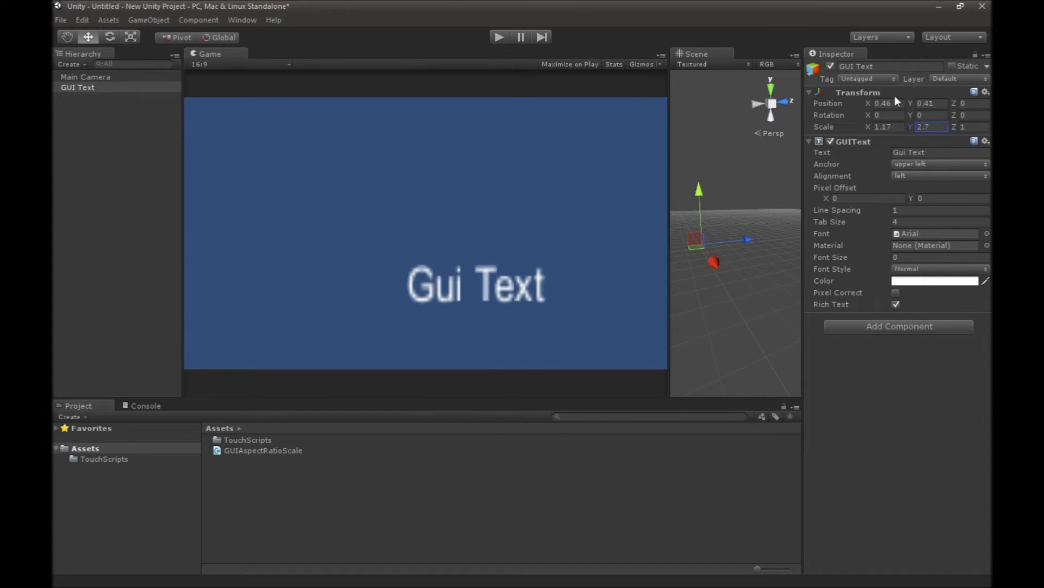
{"action": "left_click", "coordinate": [919, 164]}
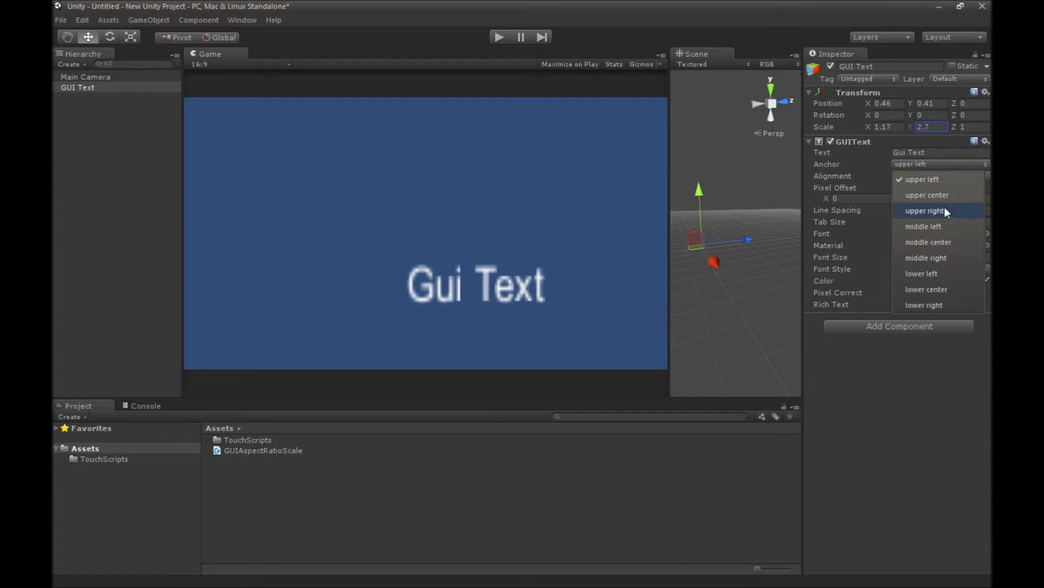
{"action": "left_click", "coordinate": [948, 240]}
Set the text's position to 0.5, 0.5 and enlarge its scale to 2.55 by 4.83.
{"action": "left_click", "coordinate": [891, 102]}
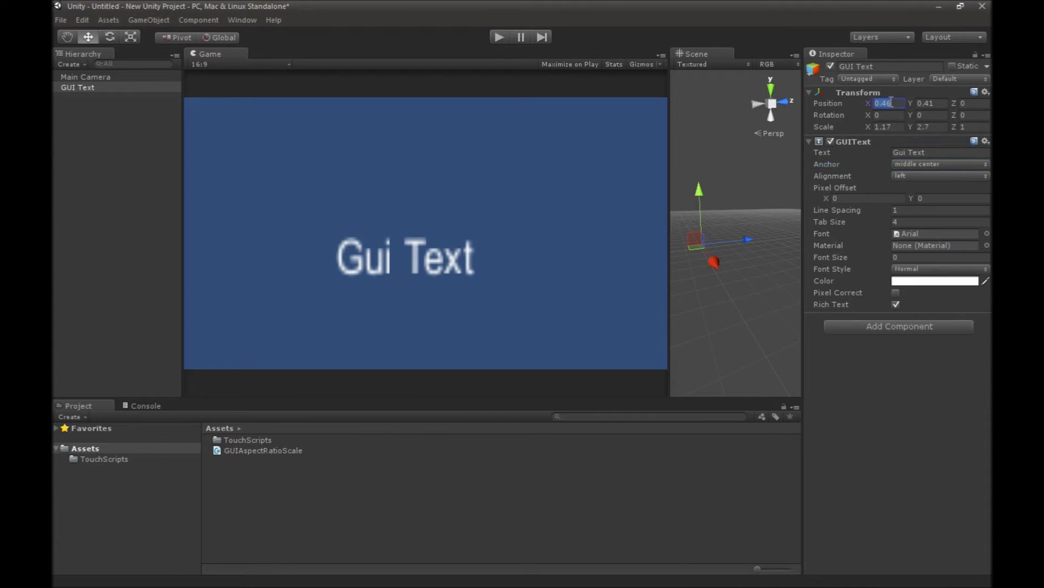
{"action": "type", "text": "0.5"}
{"action": "key", "text": "Tab"}
{"action": "type", "text": "0.5"}
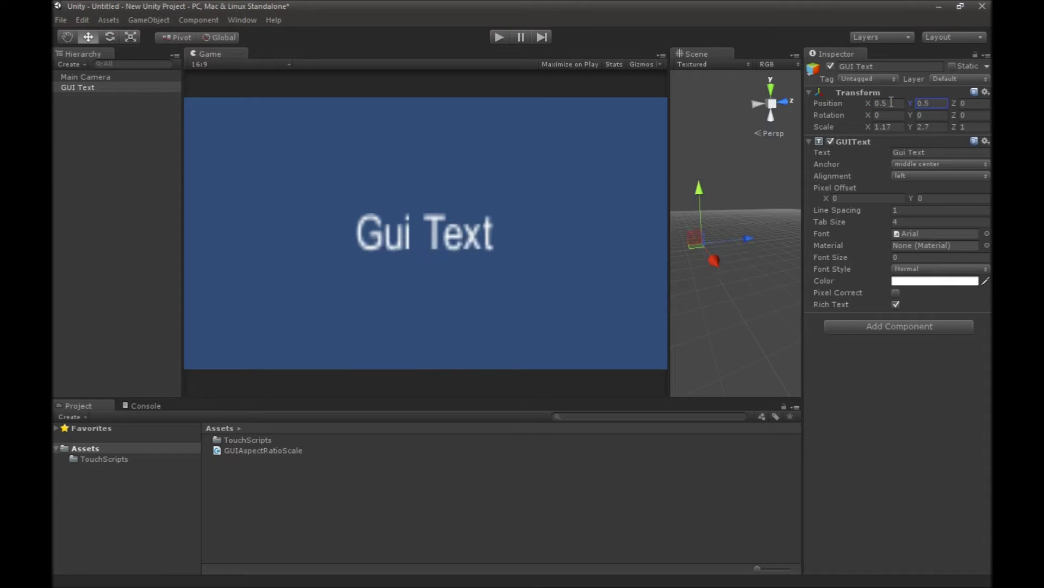
{"action": "left_click_drag", "start_coordinate": [865, 126], "coordinate": [958, 117]}
{"action": "left_click", "coordinate": [920, 126]}
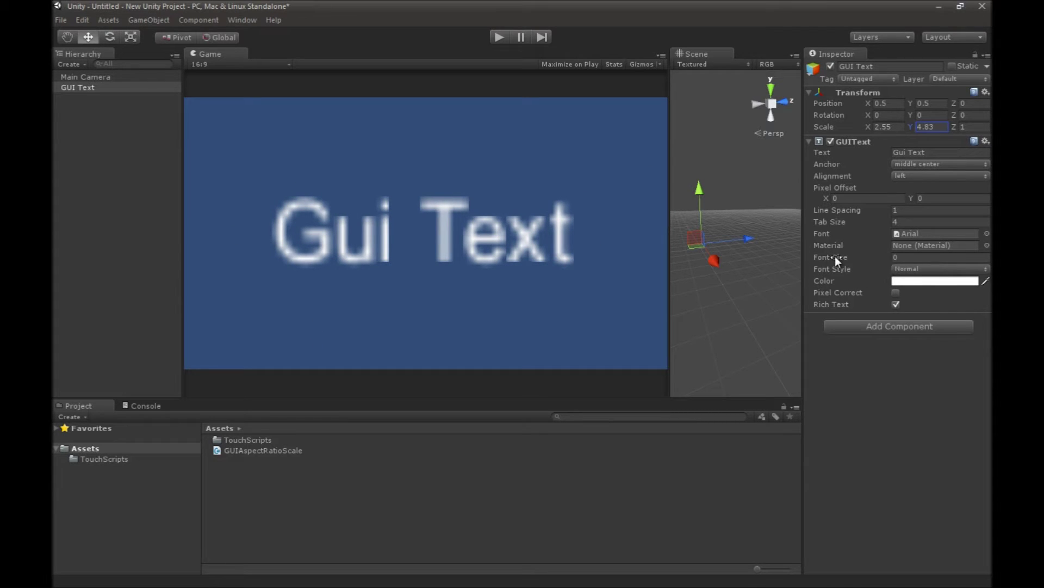
Raise the font size to 161, scale the text to 0.29 by 0.48, and narrow the Game preview.
{"action": "left_click_drag", "start_coordinate": [835, 256], "coordinate": [942, 243]}
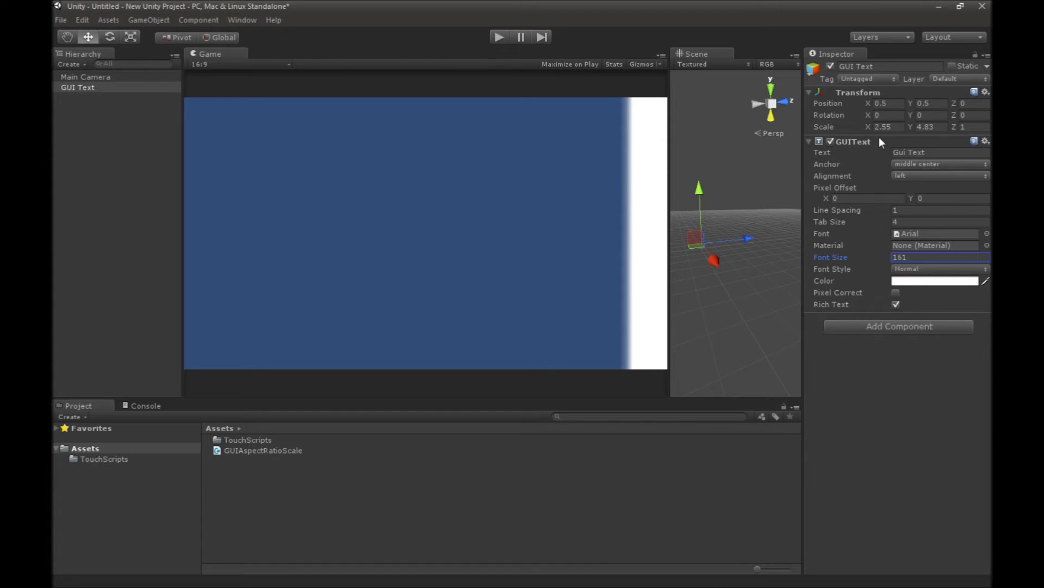
{"action": "left_click_drag", "start_coordinate": [867, 129], "coordinate": [816, 124]}
{"action": "left_click_drag", "start_coordinate": [912, 126], "coordinate": [863, 128]}
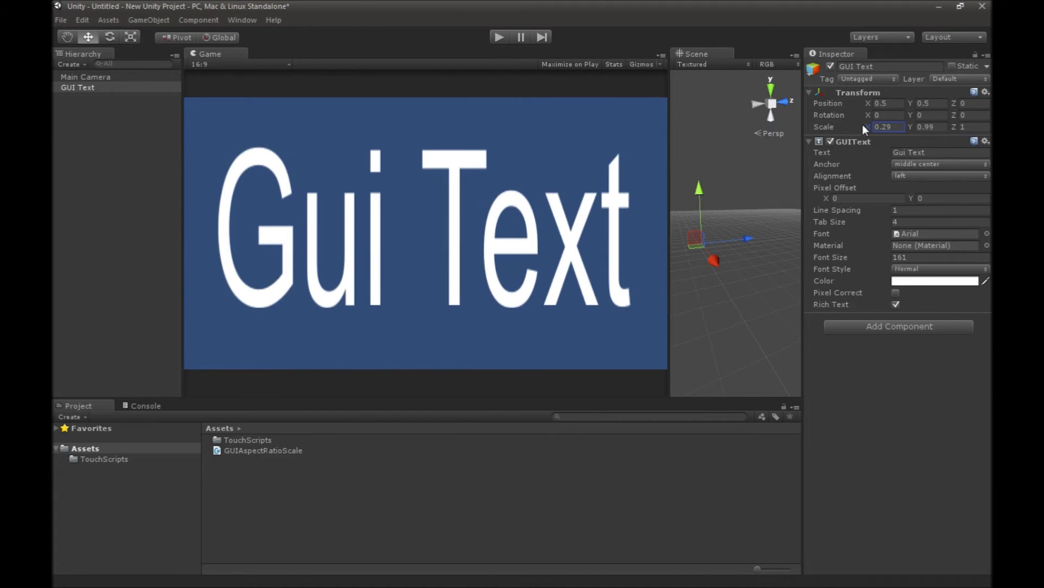
{"action": "left_click", "coordinate": [910, 127]}
{"action": "left_click_drag", "start_coordinate": [909, 128], "coordinate": [897, 128]}
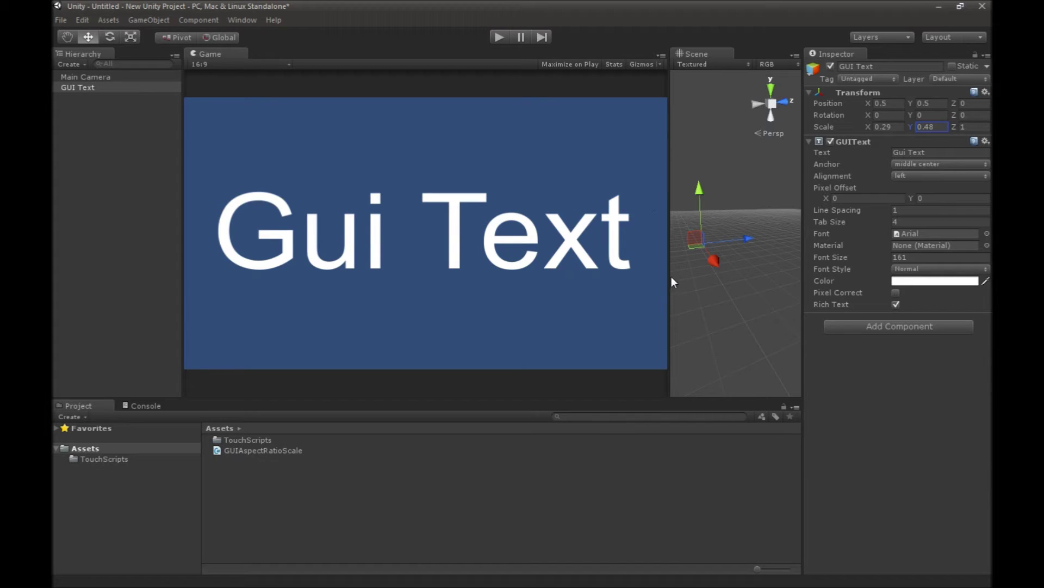
{"action": "left_click_drag", "start_coordinate": [667, 274], "coordinate": [621, 269]}
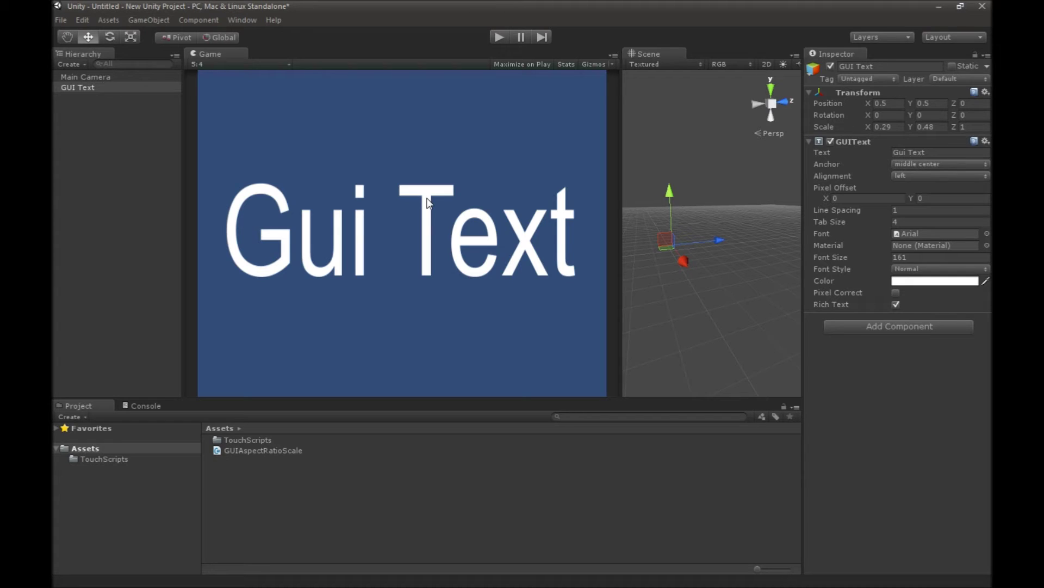
Preview the Game view at 16:10 and compare the text with Pixel Correct on in a narrower view.
{"action": "left_click", "coordinate": [207, 64]}
{"action": "left_click", "coordinate": [221, 112]}
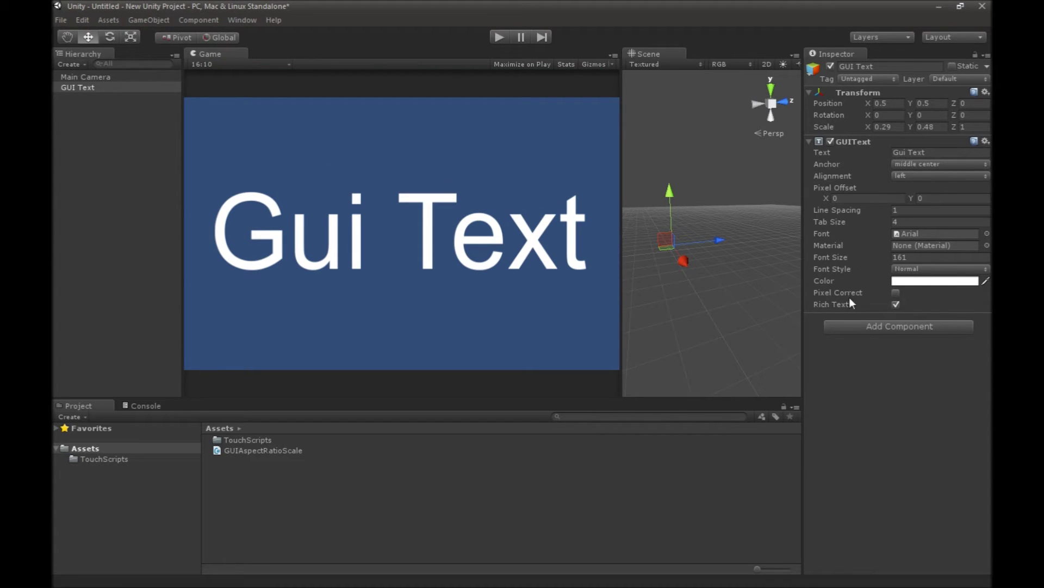
{"action": "left_click", "coordinate": [897, 293]}
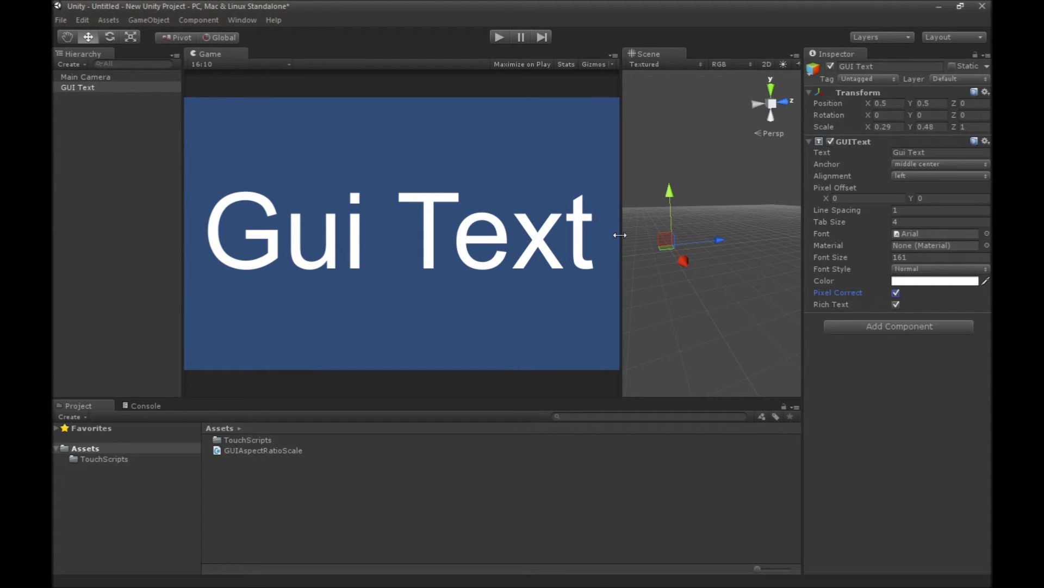
{"action": "left_click_drag", "start_coordinate": [620, 235], "coordinate": [372, 241]}
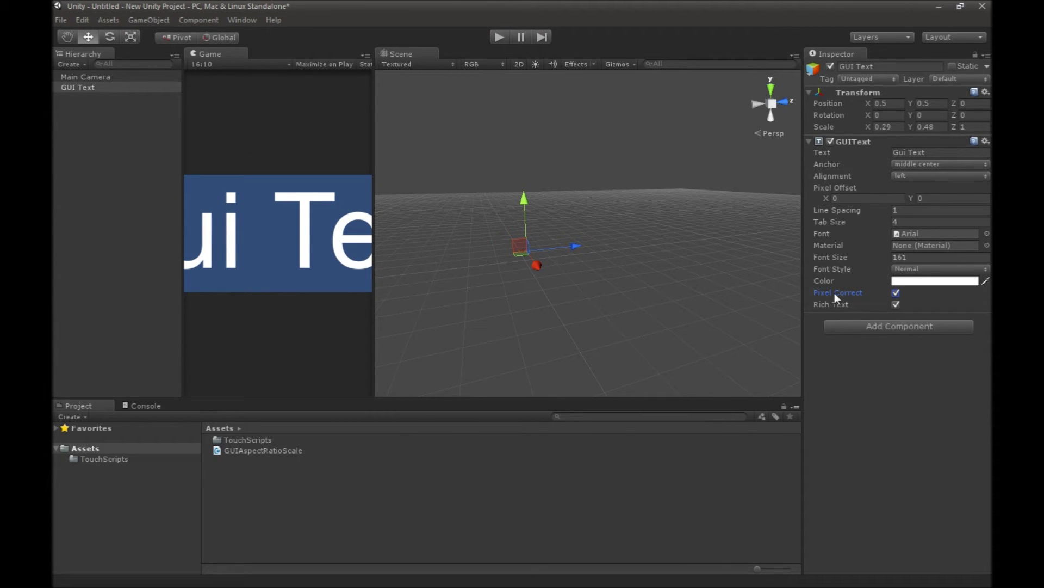
Turn Pixel Correct off again, widen the Game view, and preview at 5:4.
{"action": "left_click", "coordinate": [896, 294]}
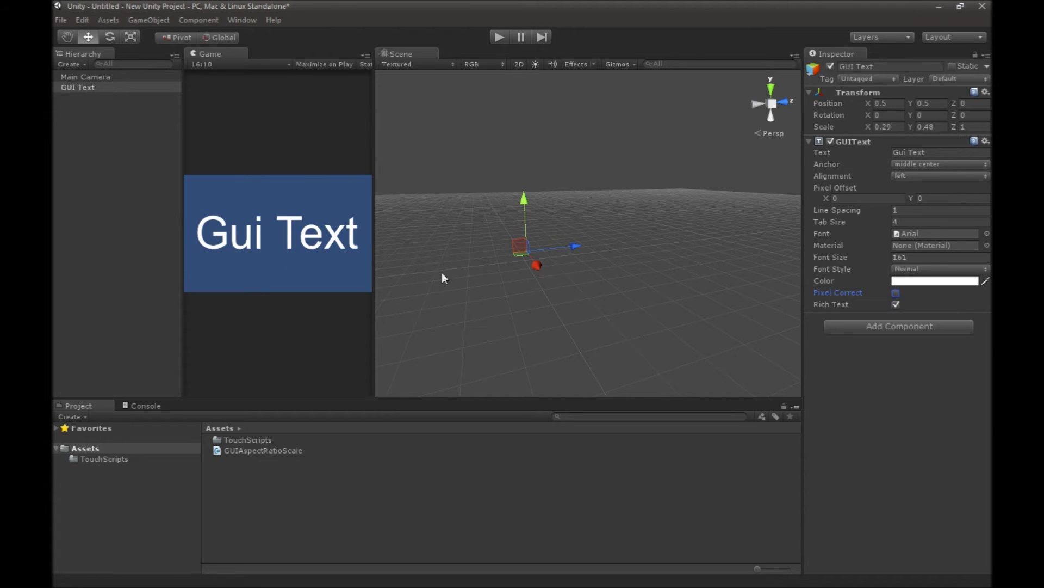
{"action": "left_click_drag", "start_coordinate": [373, 258], "coordinate": [631, 253]}
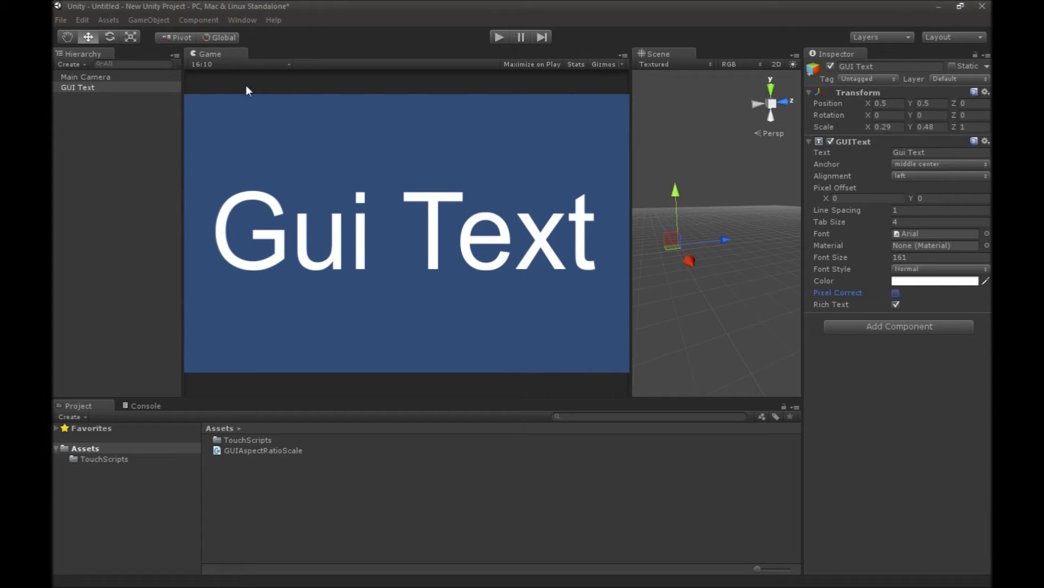
{"action": "left_click", "coordinate": [224, 65]}
{"action": "left_click", "coordinate": [218, 83]}
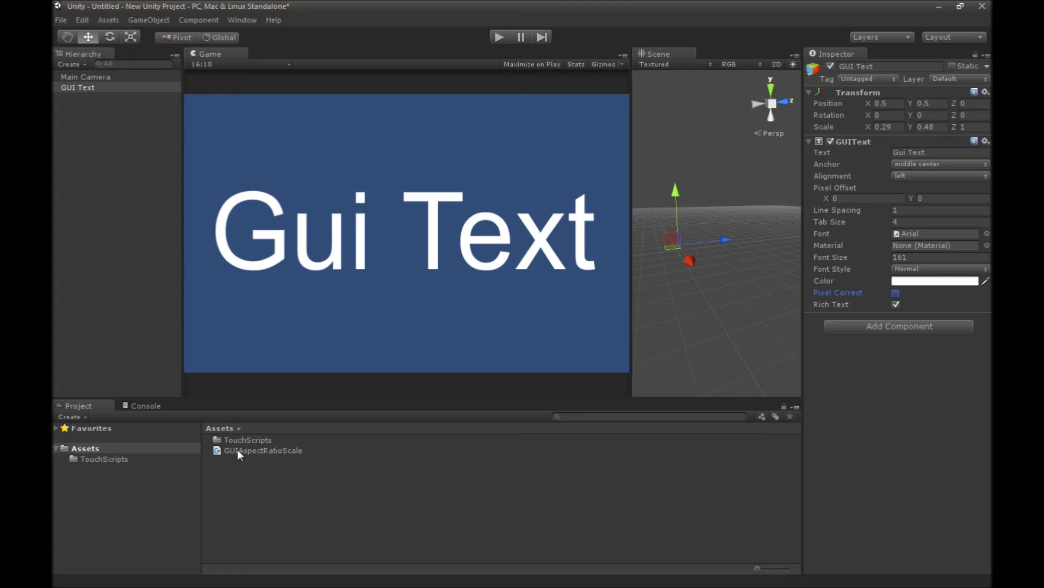
Attach the GUIAspectRatioScale script to the GUI Text and set Scale On Ratio X to 0.29.
{"action": "left_click_drag", "start_coordinate": [230, 449], "coordinate": [860, 403]}
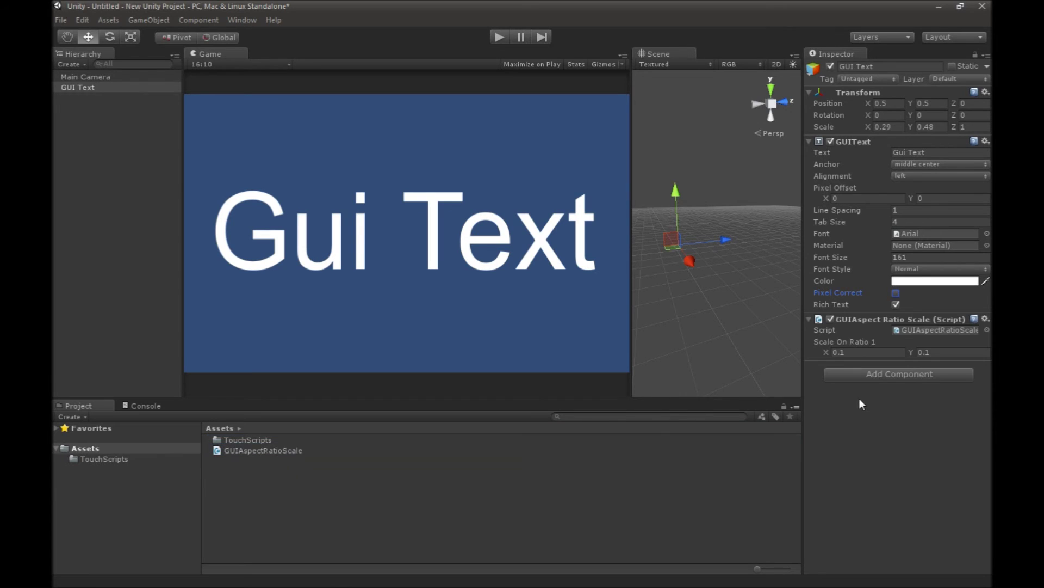
{"action": "left_click", "coordinate": [869, 355]}
{"action": "key", "text": "BackSpace"}
{"action": "type", "text": "0.29"}
{"action": "key", "text": "Tab"}
{"action": "key", "text": "alt+Tab"}
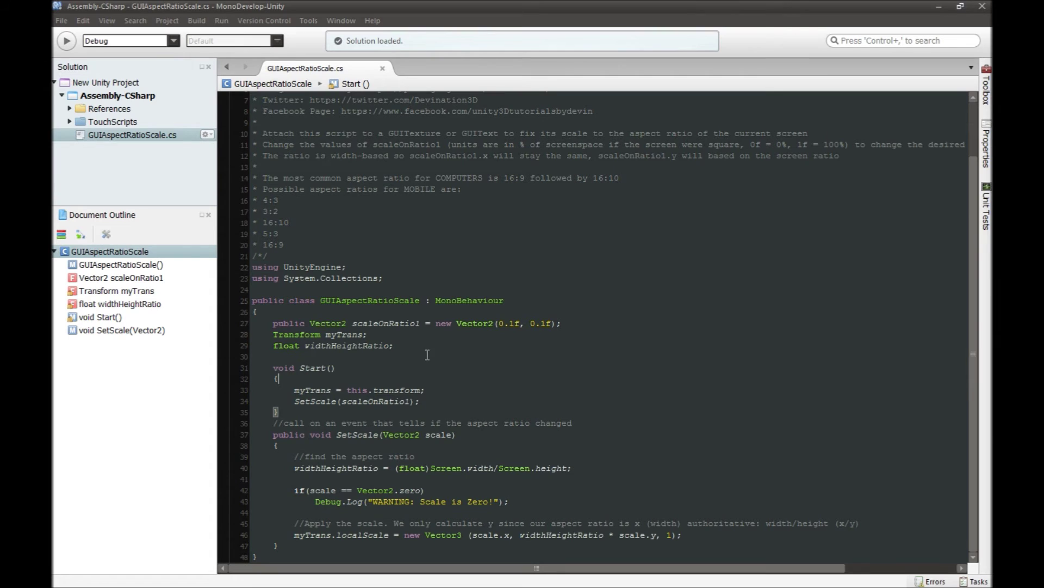
Rename the script's Start method on line 31 to Update and save the file.
{"action": "double_click", "coordinate": [316, 368]}
{"action": "type", "text": "Update"}
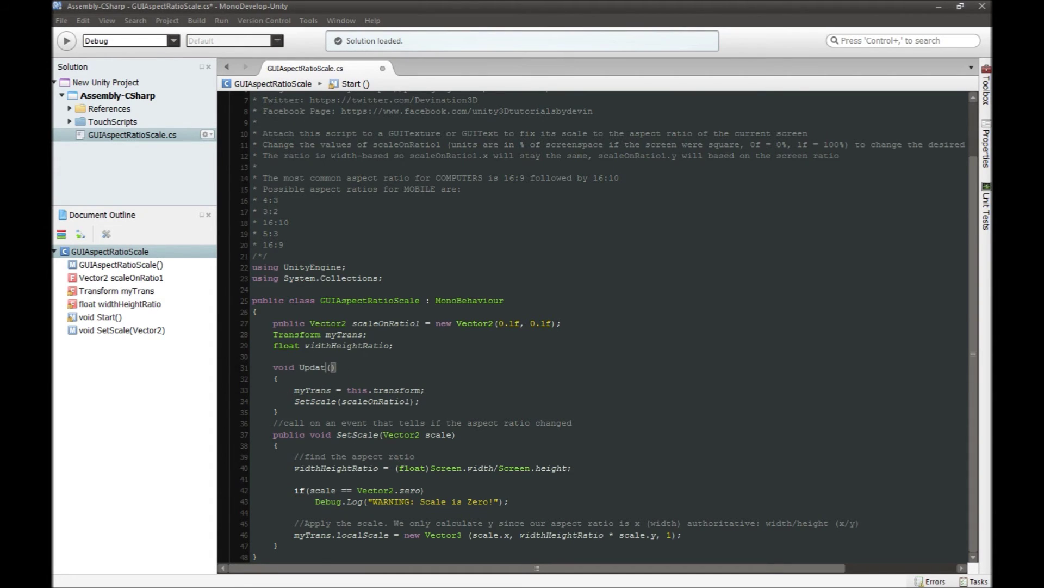
{"action": "key", "text": "ctrl+s"}
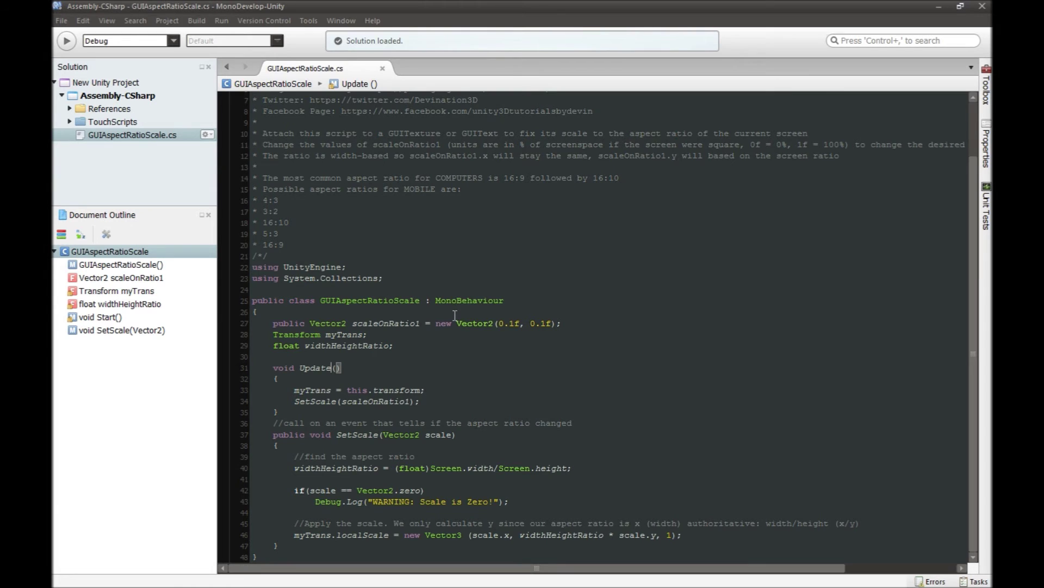
{"action": "key", "text": "alt+Tab"}
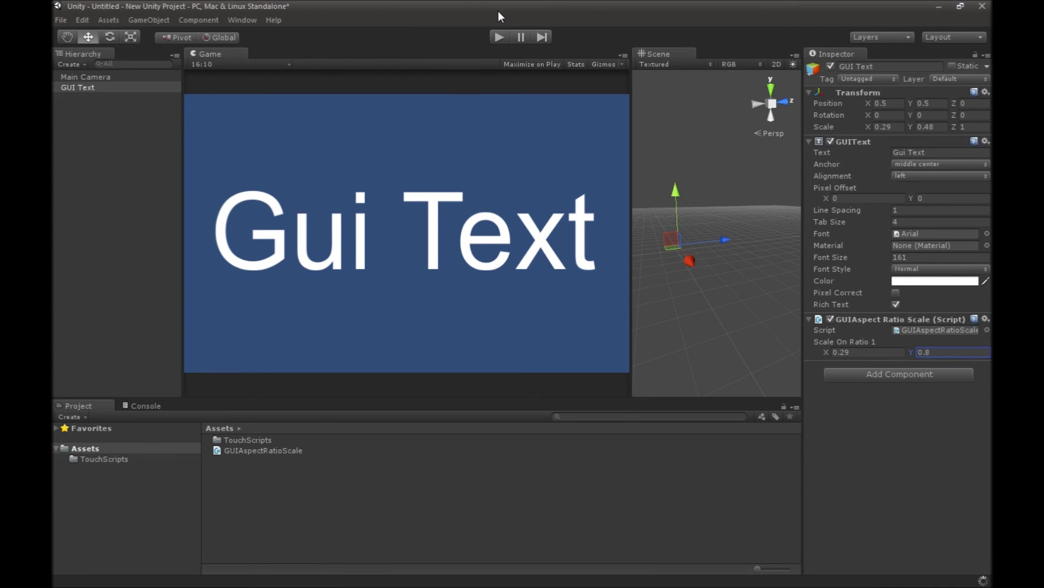
Run the game and check the text at 5:4 and Free Aspect in the Game view.
{"action": "left_click", "coordinate": [499, 37]}
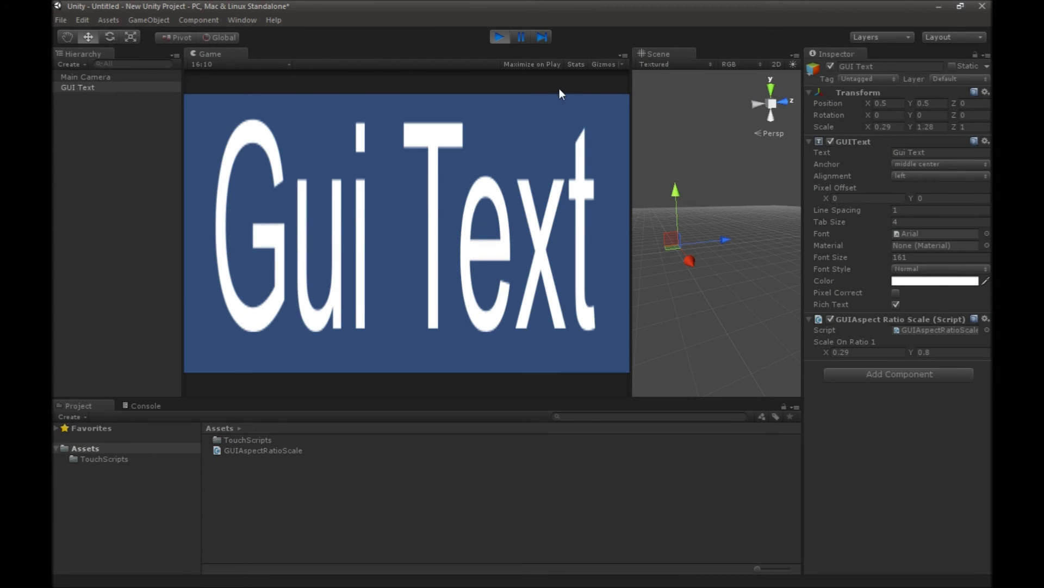
{"action": "left_click_drag", "start_coordinate": [631, 171], "coordinate": [598, 163]}
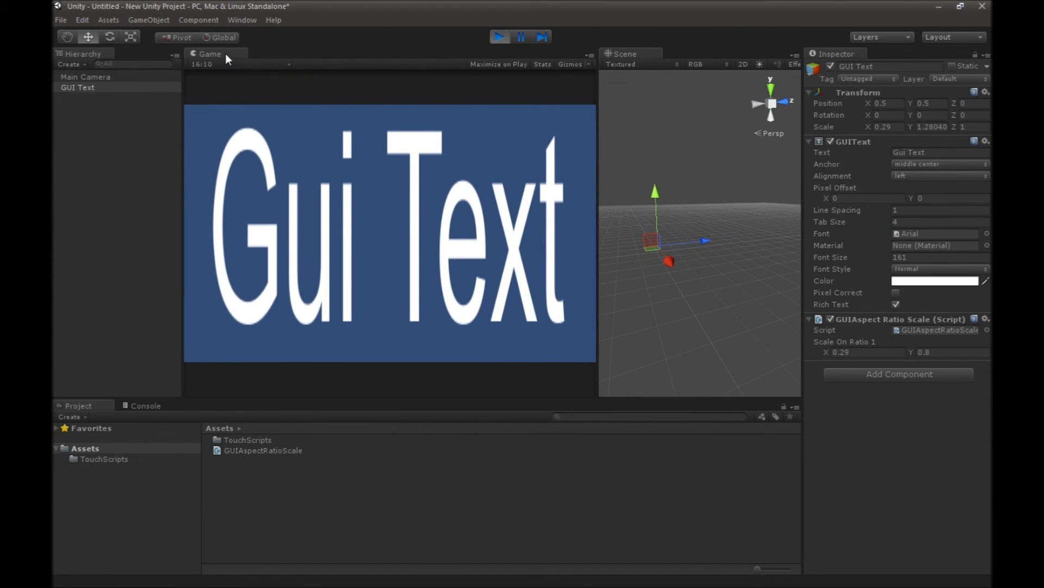
{"action": "left_click", "coordinate": [217, 83]}
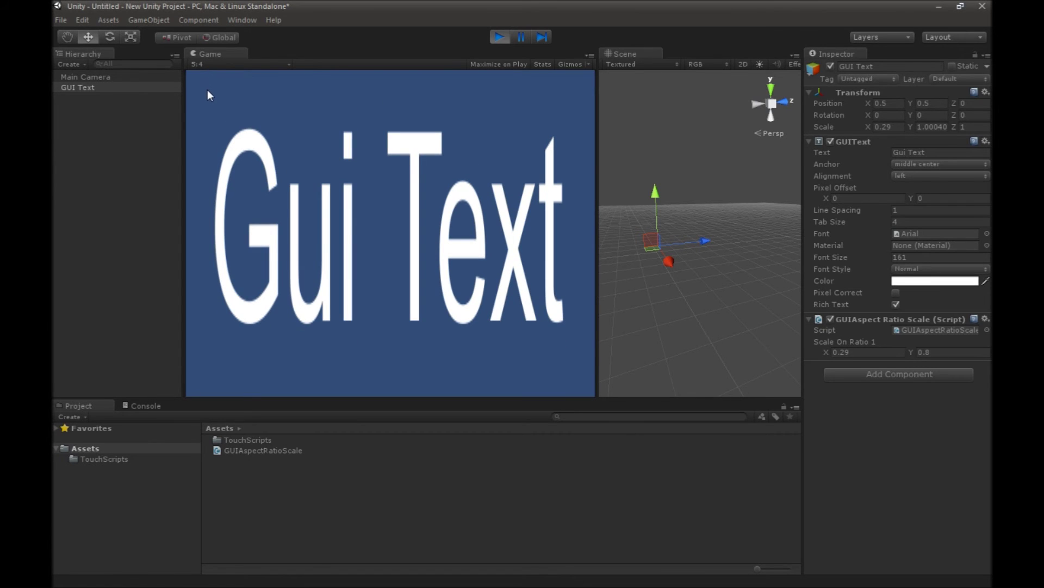
{"action": "left_click", "coordinate": [211, 65]}
{"action": "left_click", "coordinate": [212, 72]}
Resize the Game view to test scaling and lower Scale On Ratio Y to 0.32.
{"action": "left_click_drag", "start_coordinate": [597, 101], "coordinate": [419, 116]}
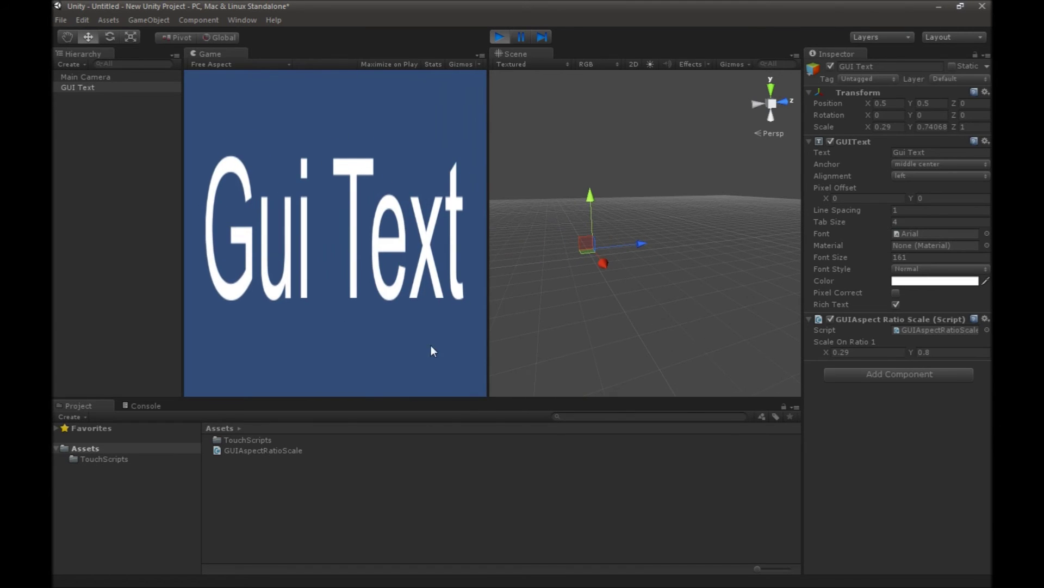
{"action": "mouse_move", "coordinate": [424, 399]}
{"action": "left_mouse_down"}
{"action": "mouse_move", "coordinate": [414, 196]}
{"action": "mouse_move", "coordinate": [406, 463]}
{"action": "mouse_move", "coordinate": [415, 280]}
{"action": "mouse_move", "coordinate": [419, 405]}
{"action": "left_mouse_up"}
{"action": "left_click_drag", "start_coordinate": [488, 293], "coordinate": [558, 267]}
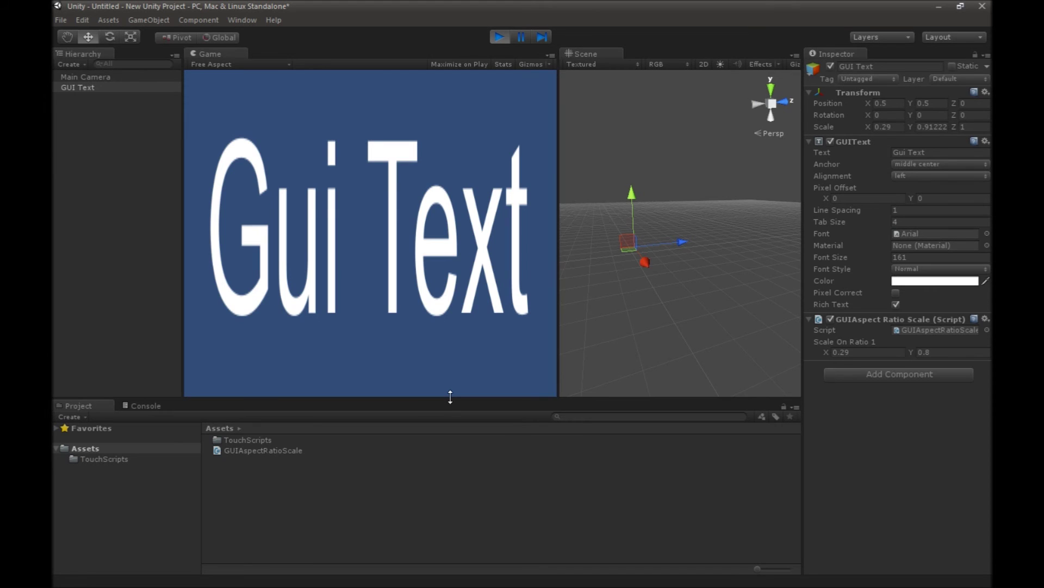
{"action": "left_click_drag", "start_coordinate": [450, 396], "coordinate": [480, 395]}
{"action": "left_click_drag", "start_coordinate": [915, 351], "coordinate": [899, 351]}
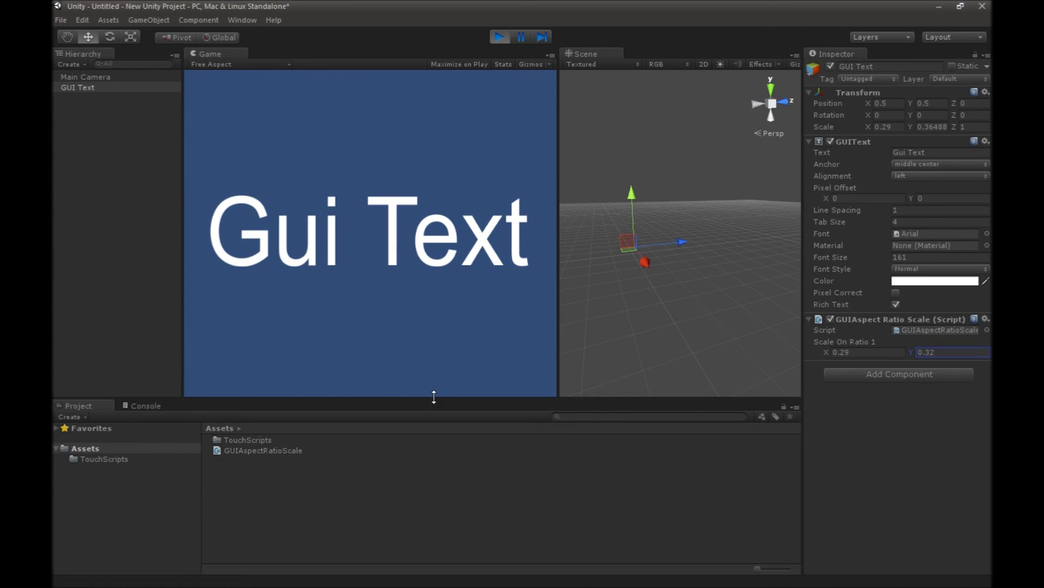
{"action": "left_click_drag", "start_coordinate": [430, 396], "coordinate": [391, 343]}
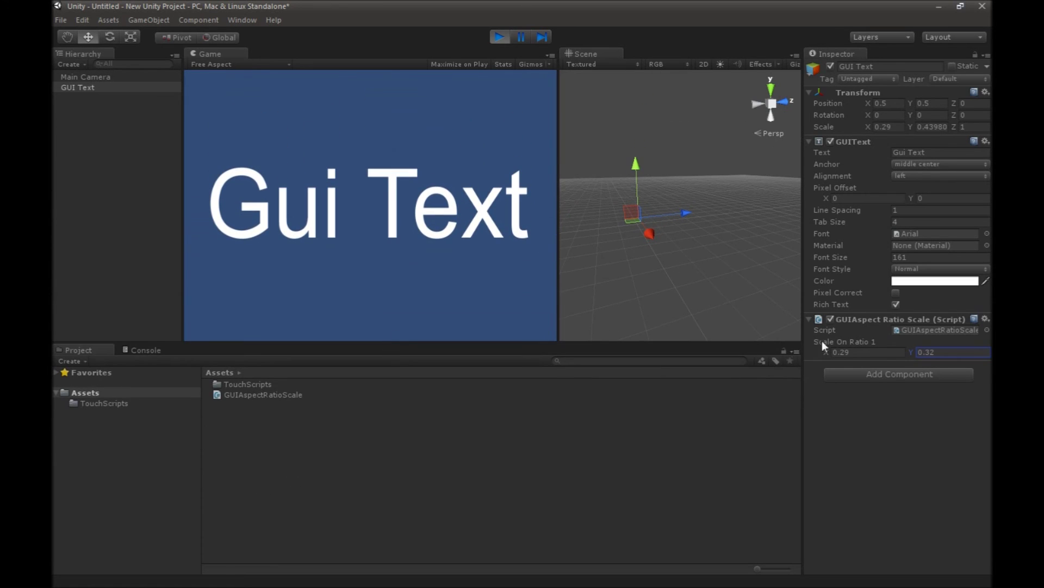
Toggle the GUIAspectRatioScale component off and on while resizing the Game view to compare.
{"action": "left_click", "coordinate": [831, 319]}
{"action": "left_click_drag", "start_coordinate": [405, 340], "coordinate": [399, 214]}
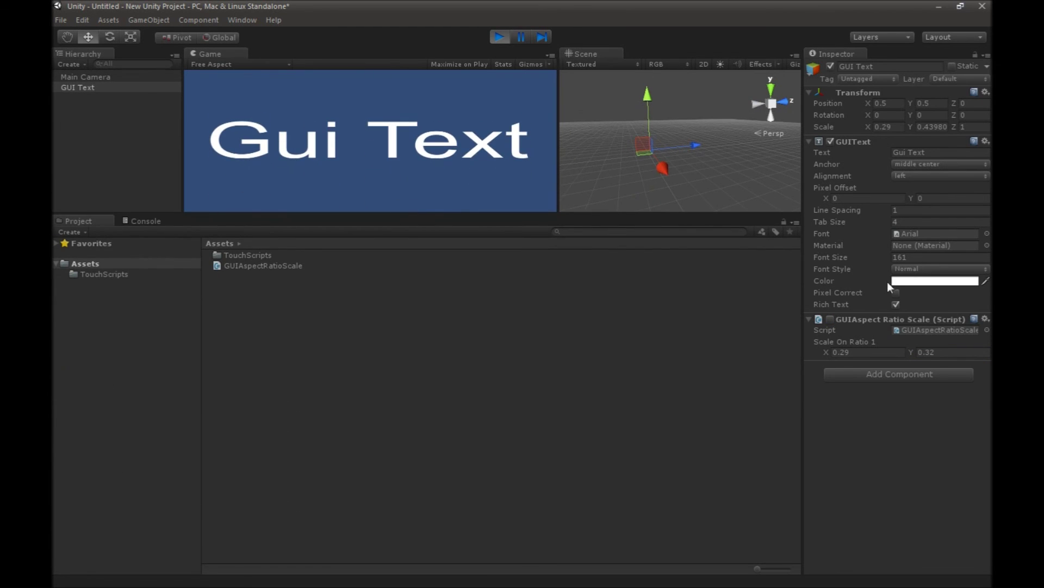
{"action": "left_click", "coordinate": [830, 320]}
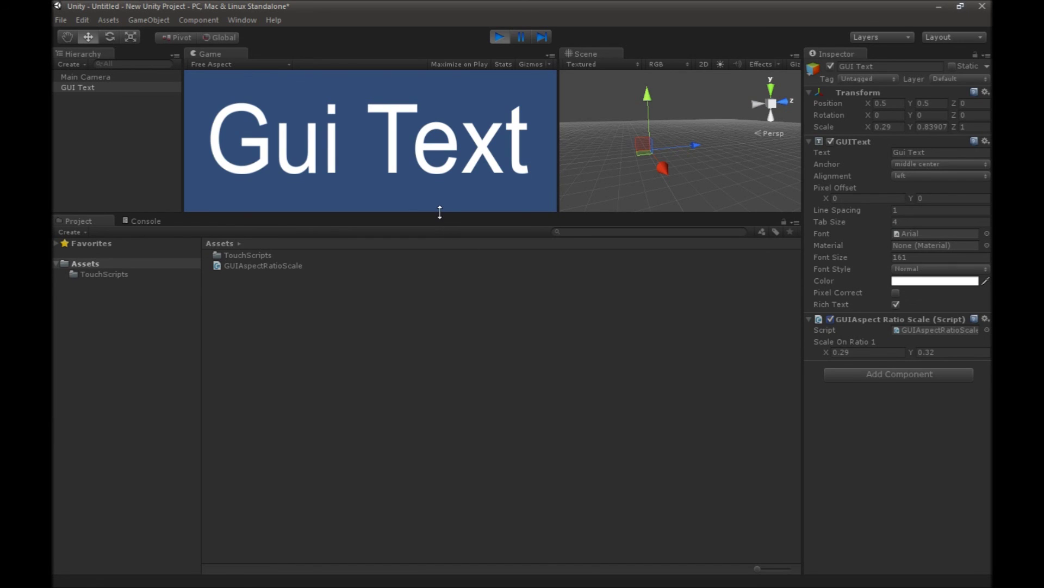
{"action": "left_click_drag", "start_coordinate": [440, 212], "coordinate": [463, 399]}
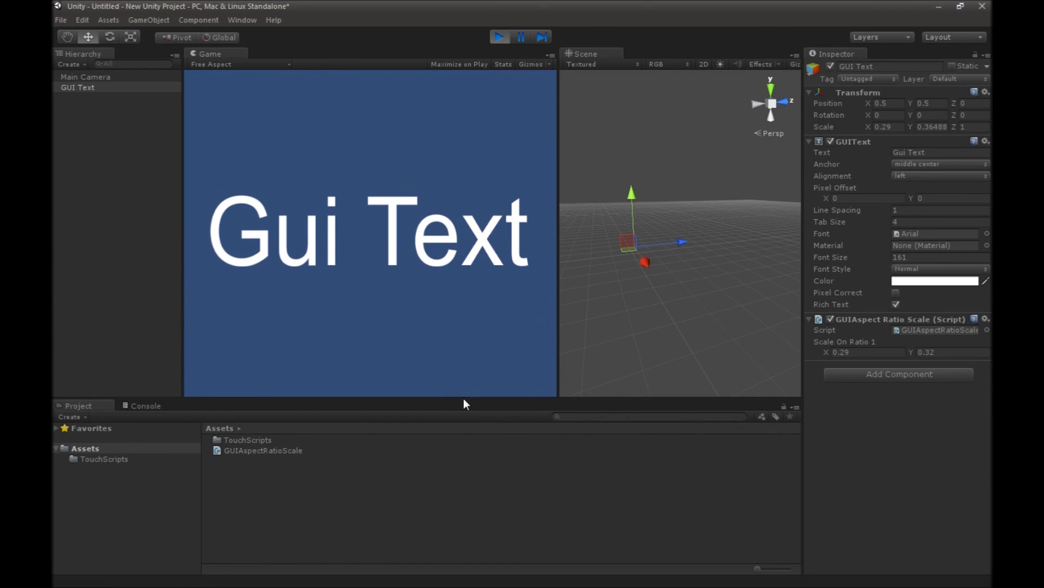
{"action": "left_click_drag", "start_coordinate": [560, 328], "coordinate": [665, 308]}
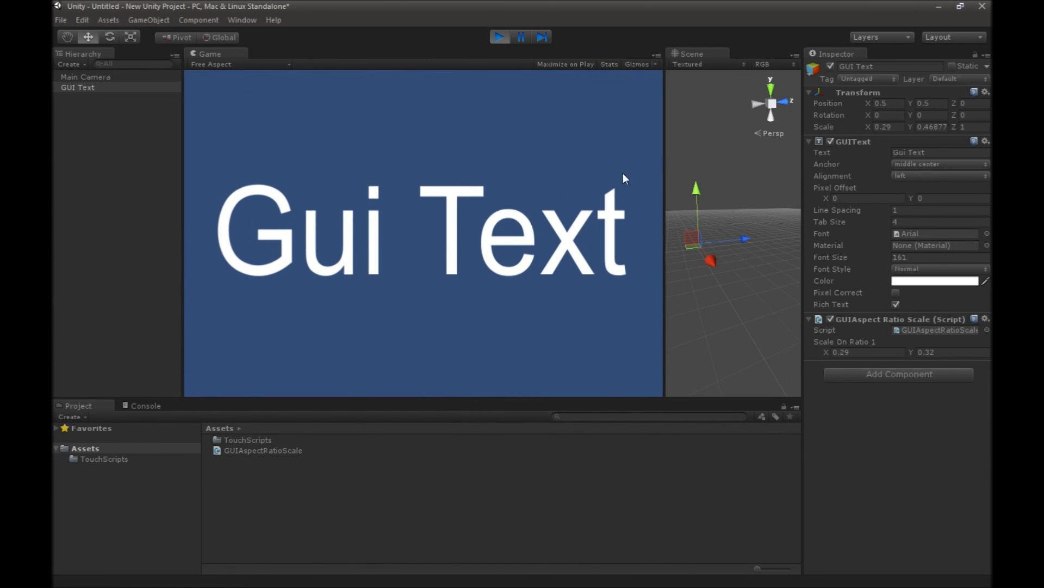
Stop the running game.
{"action": "left_click", "coordinate": [499, 37]}
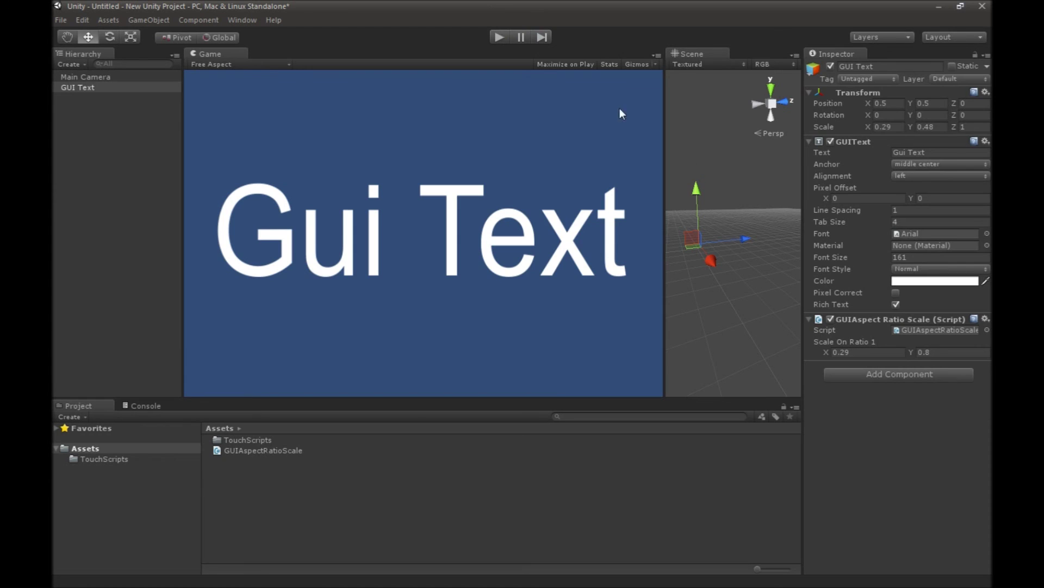
{"action": "key", "text": "alt+Tab"}
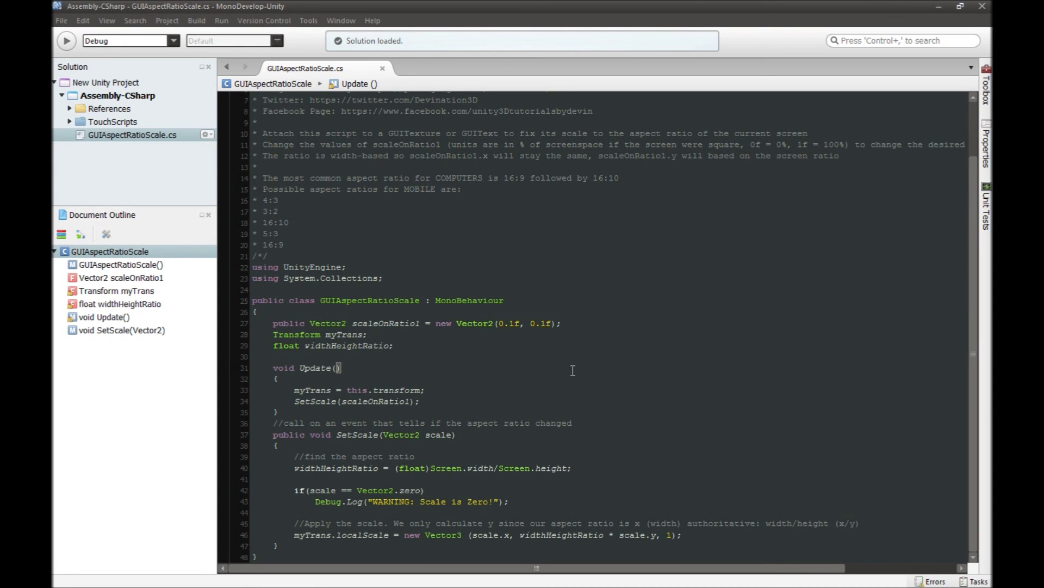
{"action": "key", "text": "alt+Tab"}
{"action": "key", "text": "alt+Tab"}
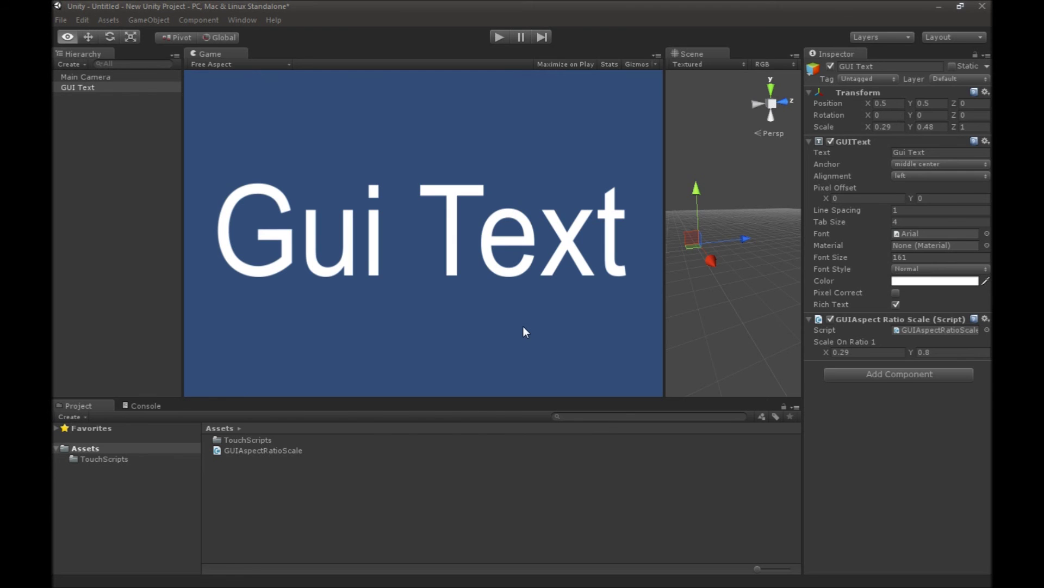
Rename the Update method on line 31 back to Start and save the script.
{"action": "left_click", "coordinate": [319, 370]}
{"action": "double_click", "coordinate": [318, 370]}
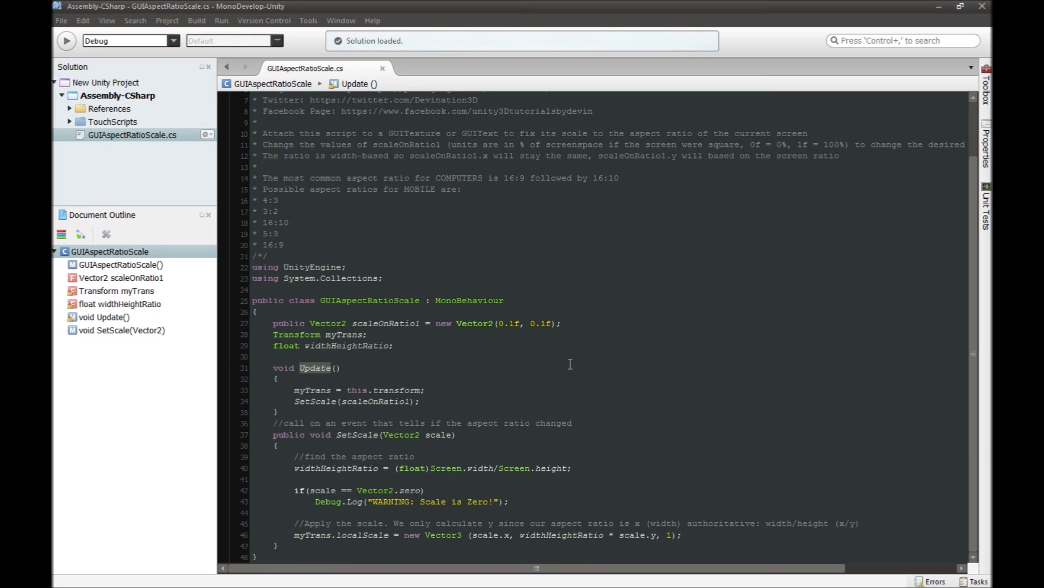
{"action": "type", "text": "Sta"}
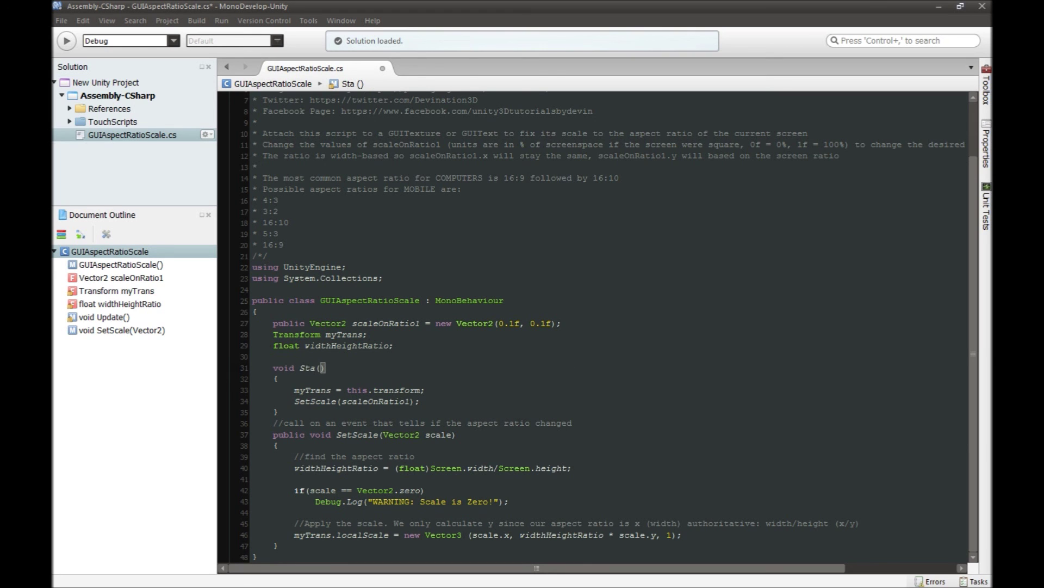
{"action": "type", "text": "rt"}
{"action": "key", "text": "ctrl+s"}
{"action": "key", "text": "alt+Tab"}
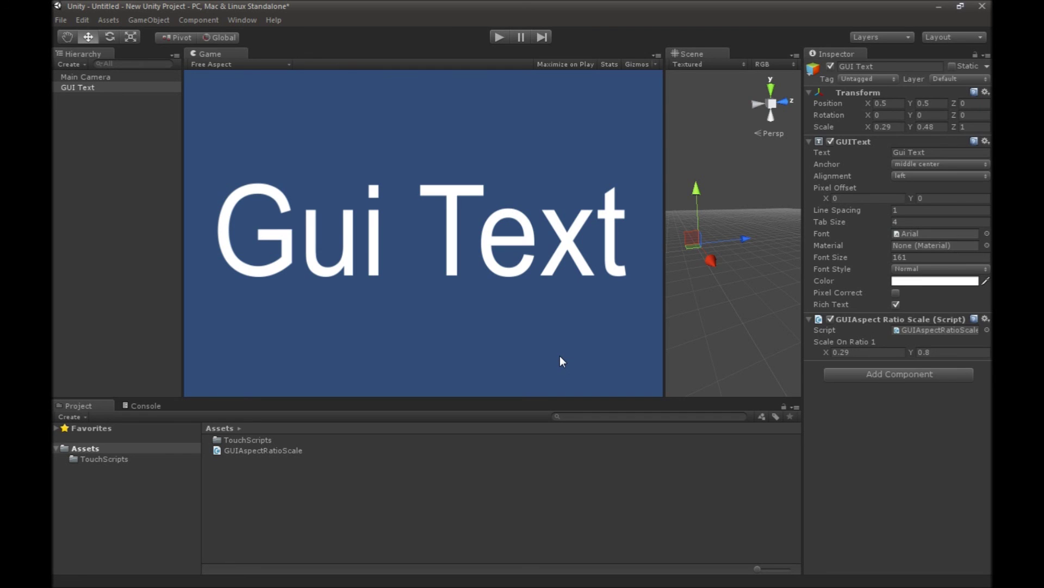
{"action": "key", "text": "alt+Tab"}
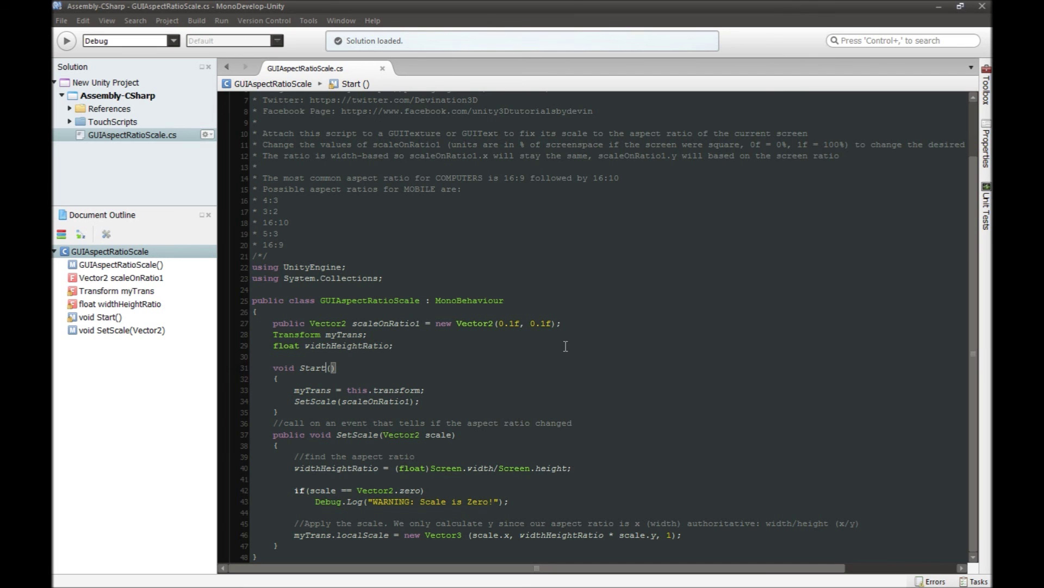
{"action": "key", "text": "alt+Tab"}
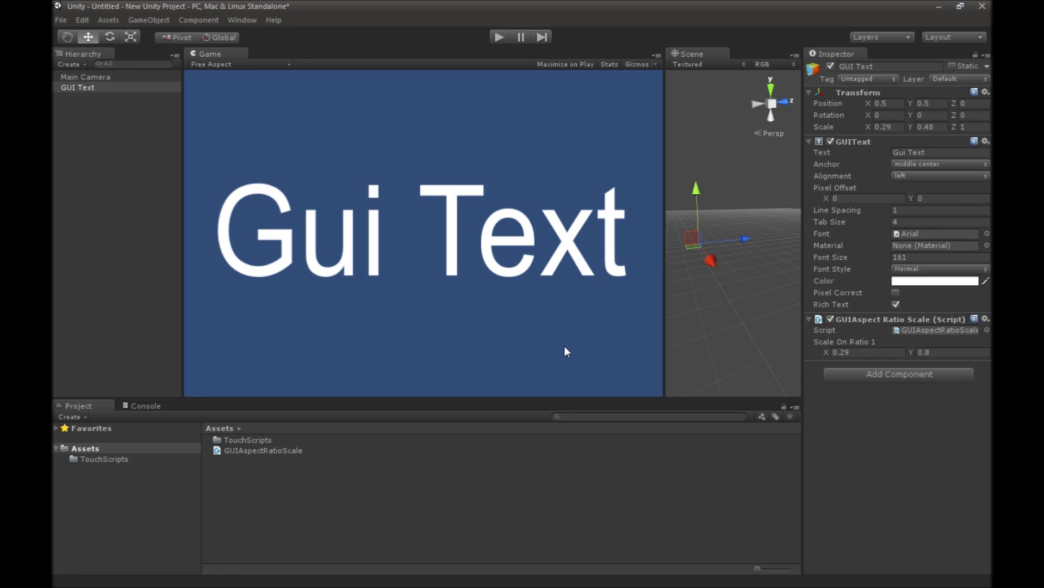